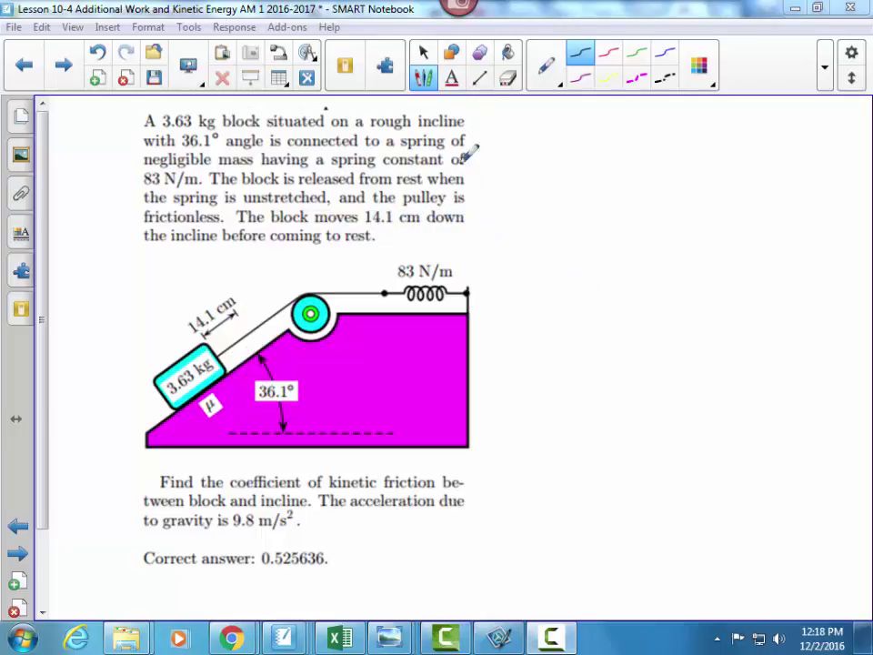
Switch the pen to the red ink preset
left_click(609, 55)
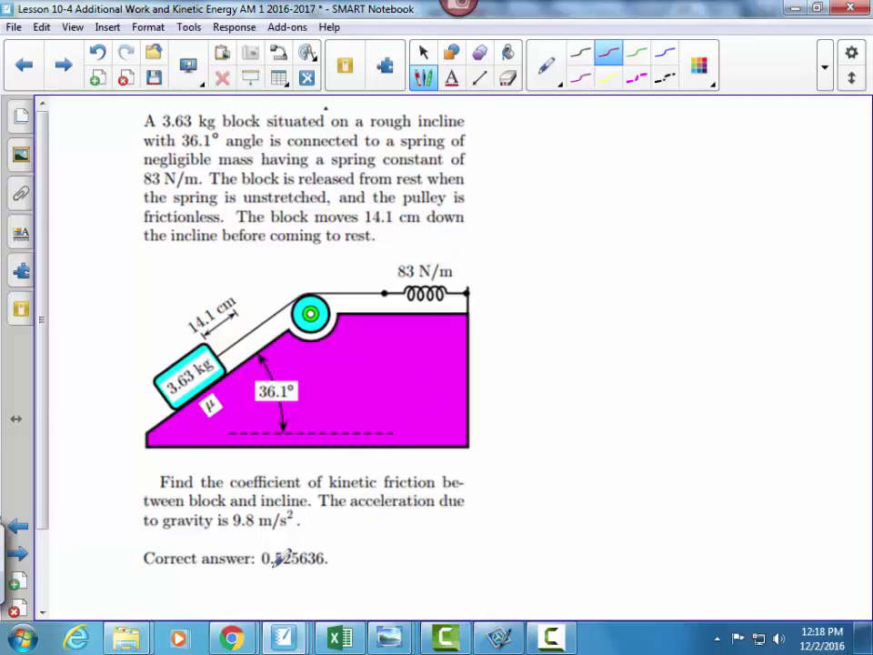
Circle the stated answer 0.525636 in red ink
mouse_move(262, 551)
left_mouse_down()
mouse_move(281, 577)
mouse_move(334, 563)
mouse_move(328, 541)
mouse_move(271, 544)
left_mouse_up()
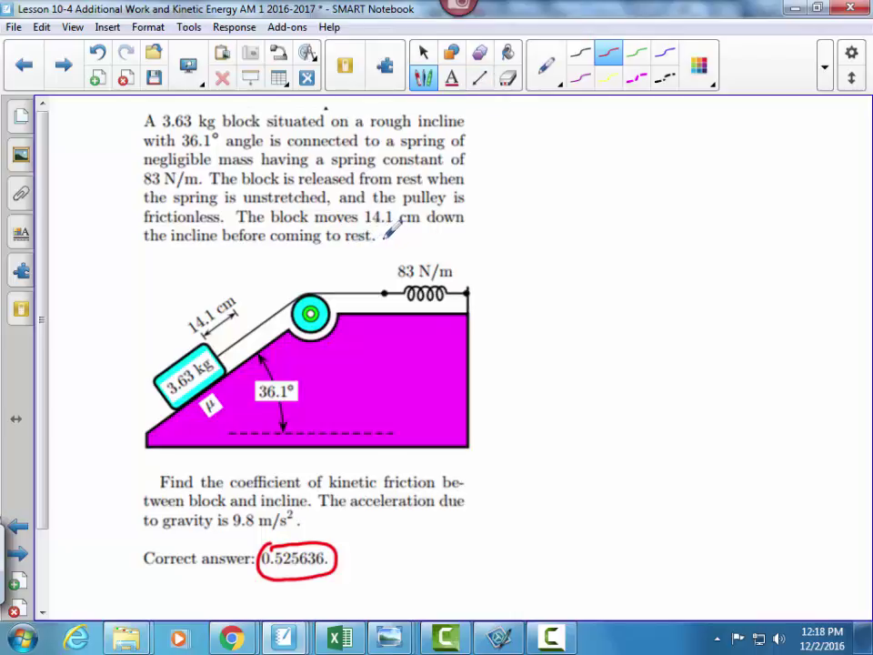
left_click(481, 81)
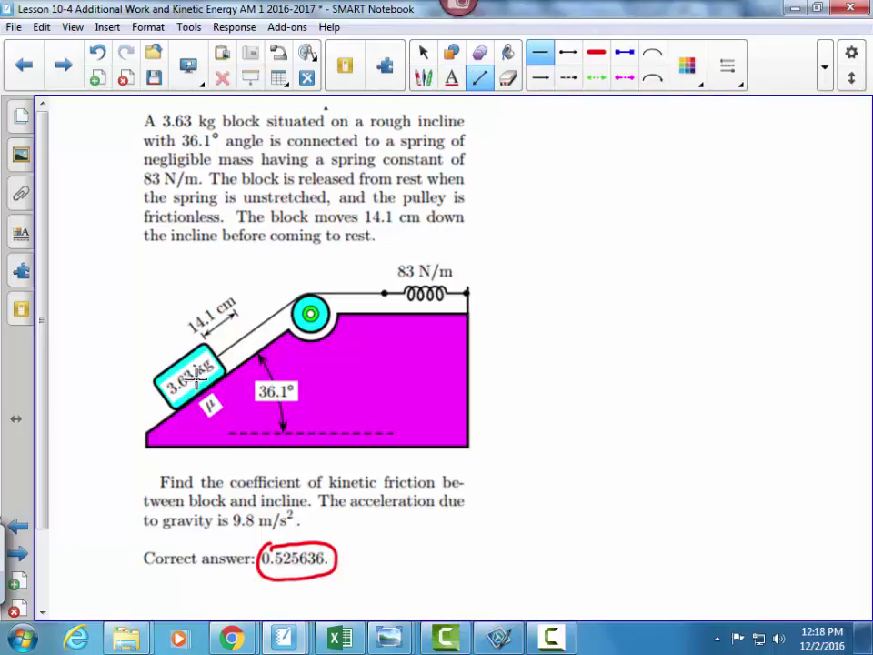
Draw horizontal reference lines from the block and from the top of the incline
left_click_drag(192, 377, 491, 382)
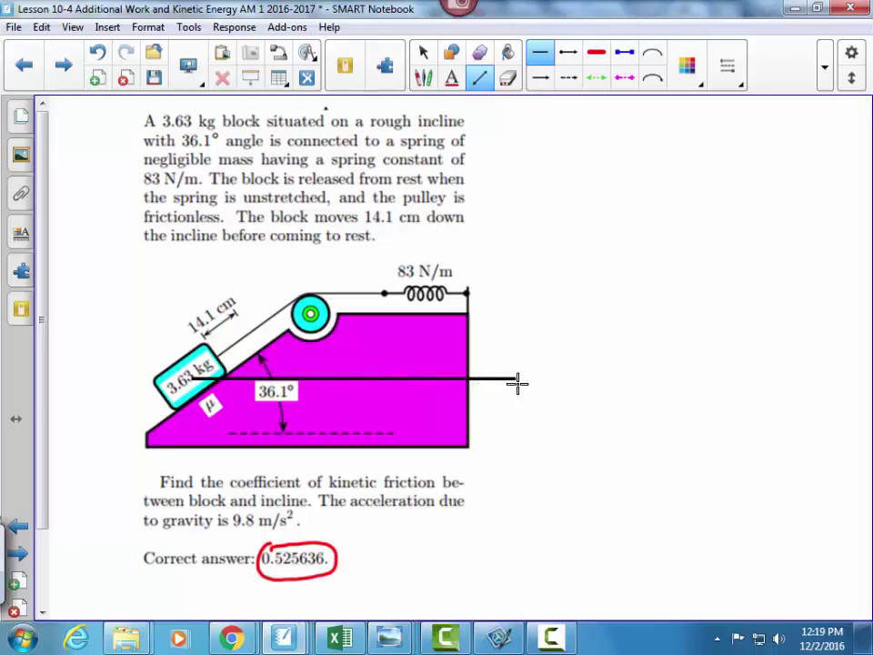
left_click_drag(573, 380, 574, 378)
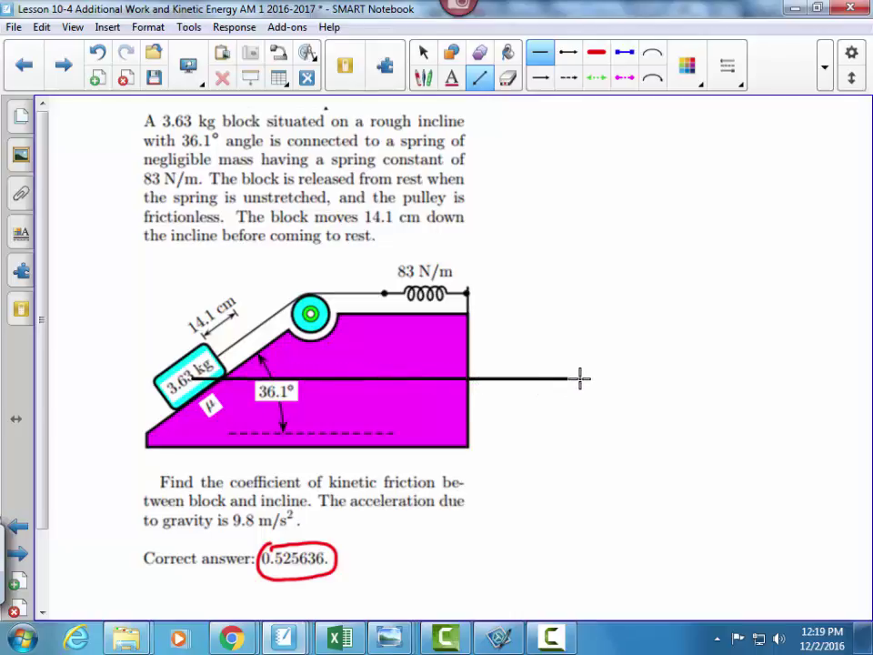
left_click_drag(257, 326, 574, 332)
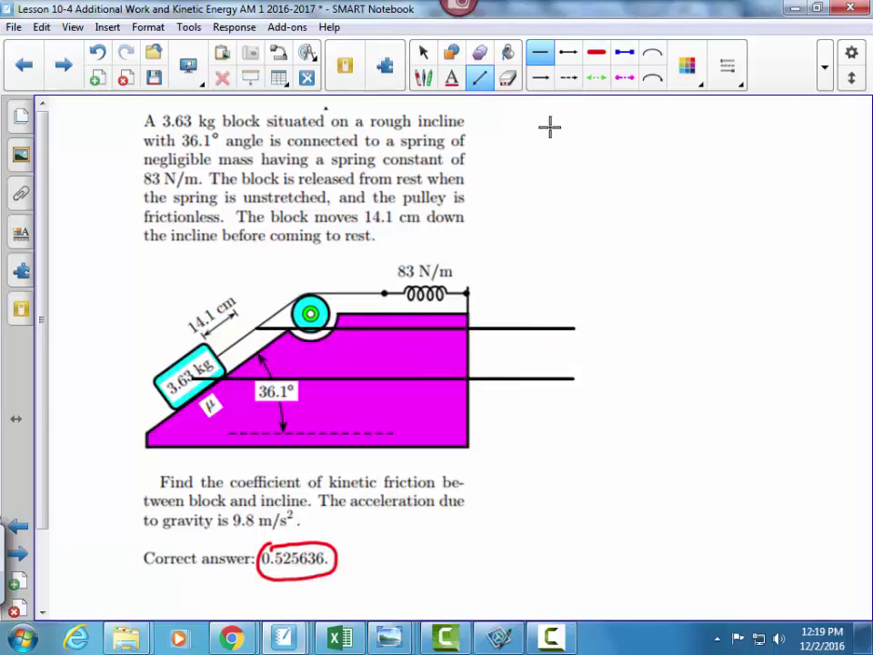
Add downward and upward arrows marking the height between the two lines
left_click(540, 78)
left_click_drag(539, 311, 537, 326)
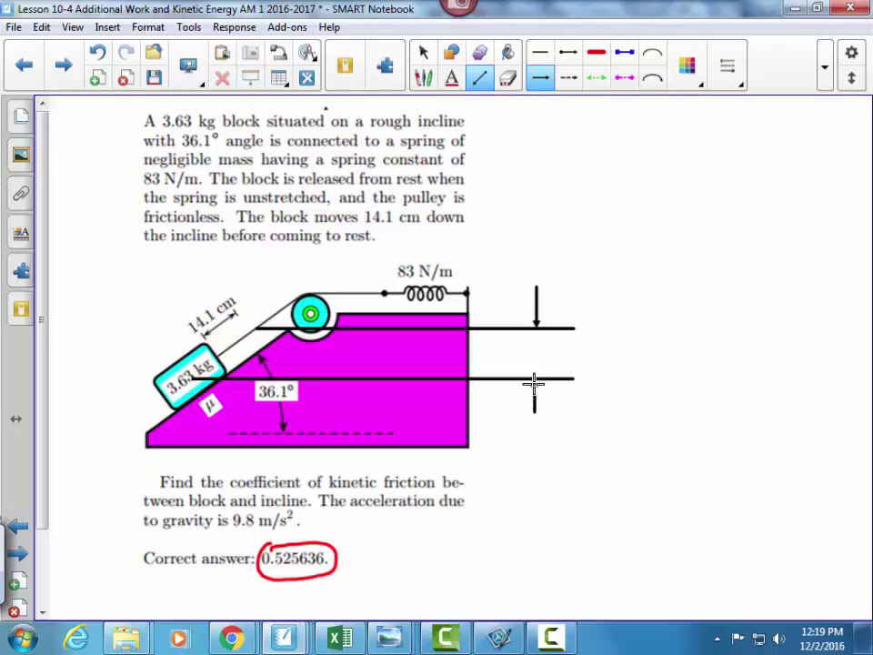
left_click_drag(534, 382, 535, 380)
left_click(423, 77)
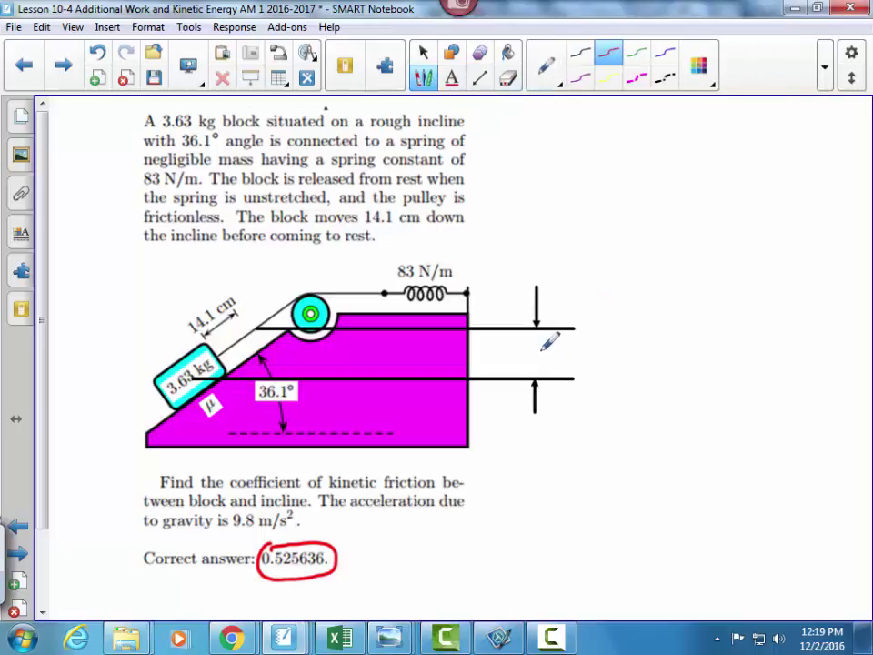
Label the height with a red h followed by '= .141 sin 36.1°' in black
left_click_drag(532, 359, 540, 361)
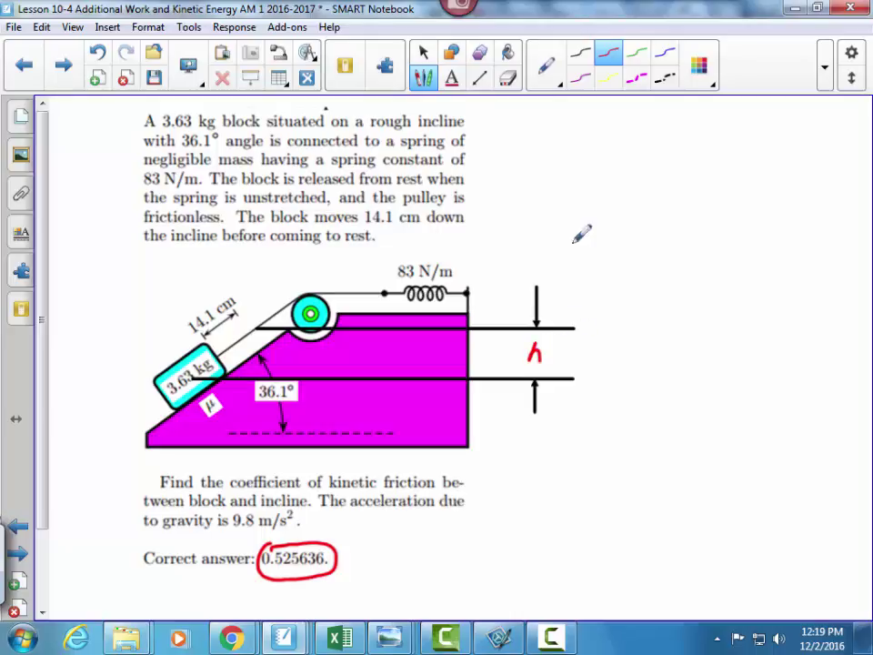
left_click(581, 57)
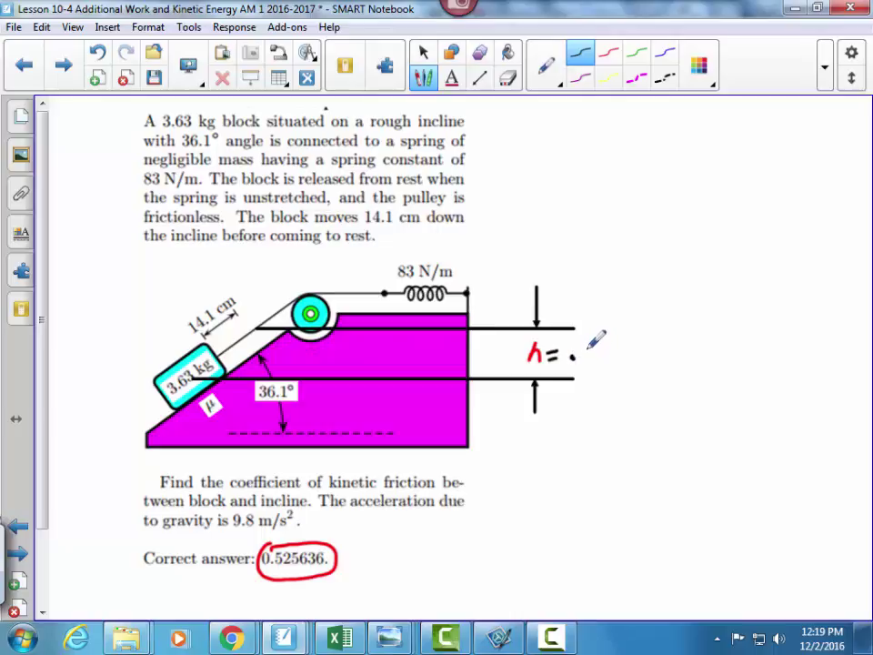
mouse_move(596, 345)
left_mouse_down()
mouse_move(643, 345)
mouse_move(643, 352)
mouse_move(722, 332)
left_mouse_up()
left_click(696, 354)
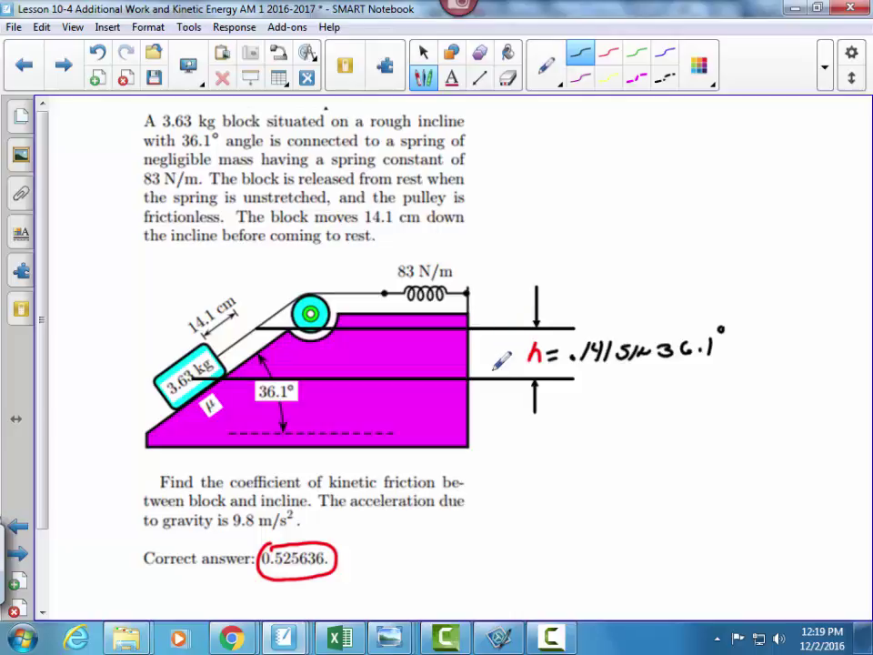
left_click(423, 52)
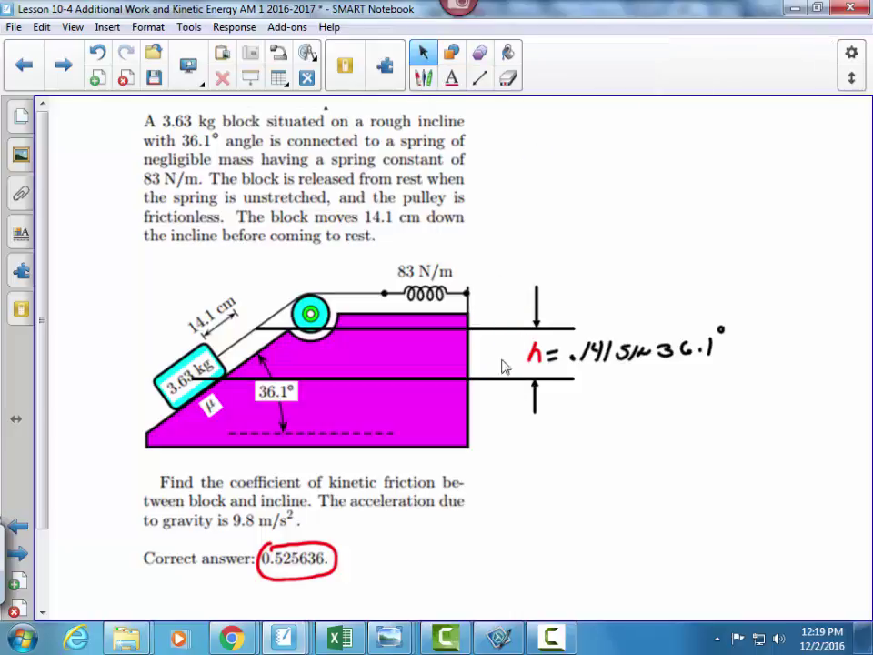
left_click(500, 379)
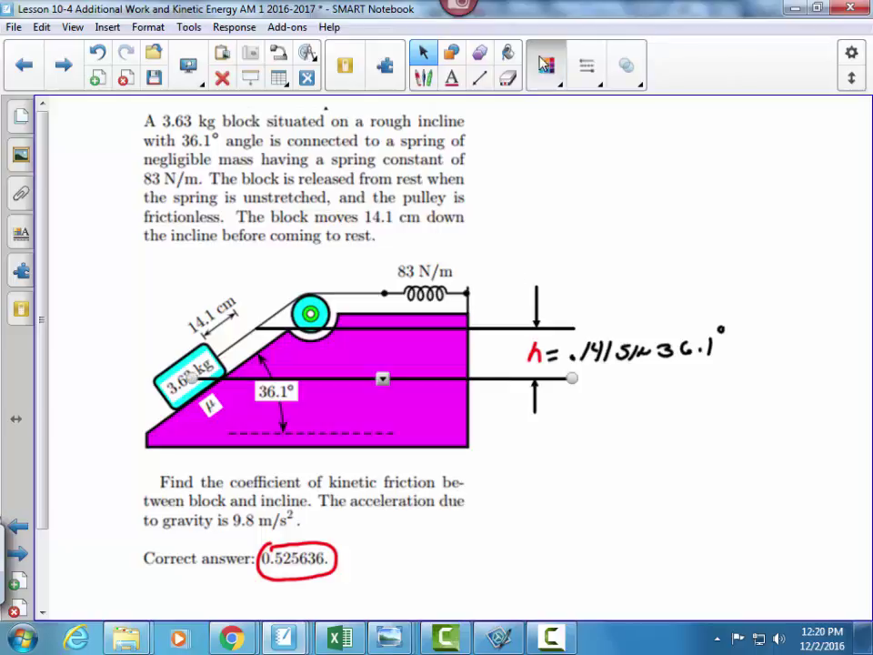
Change the selected lower reference line's colour to red
left_click(560, 82)
left_click(544, 200)
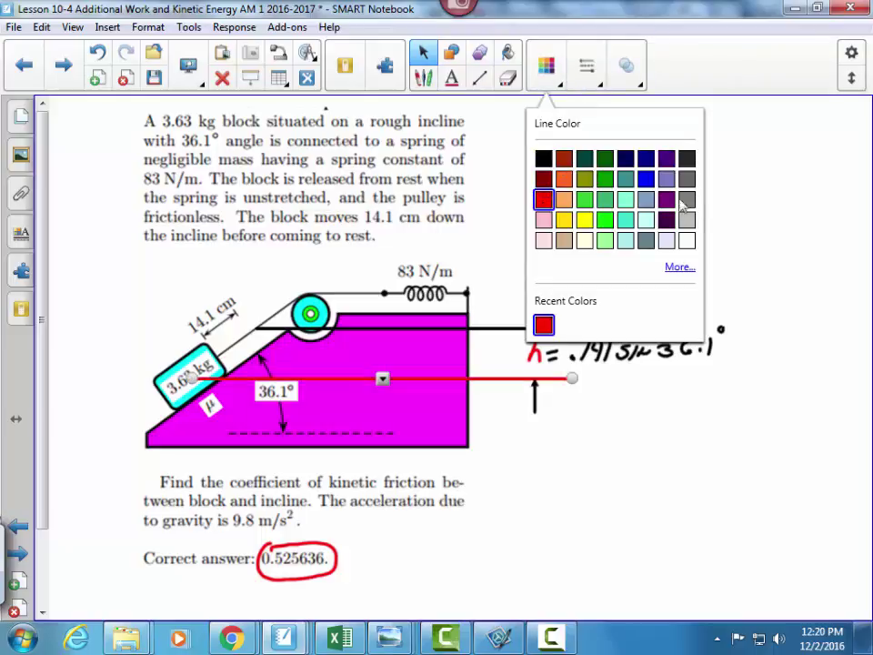
left_click(764, 220)
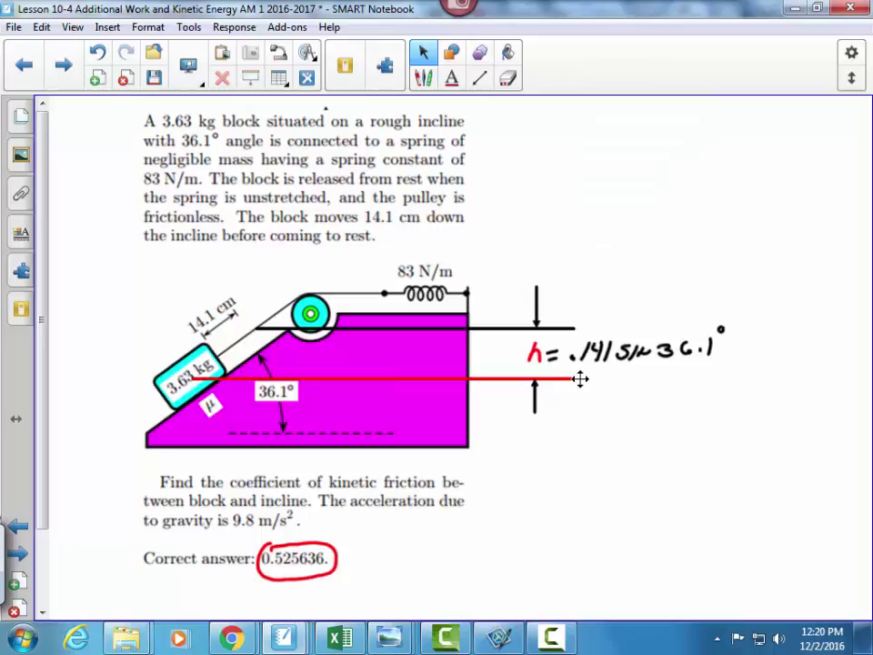
Extend the red line further right and write a short label at its end
left_click(571, 380)
left_click_drag(571, 379, 702, 378)
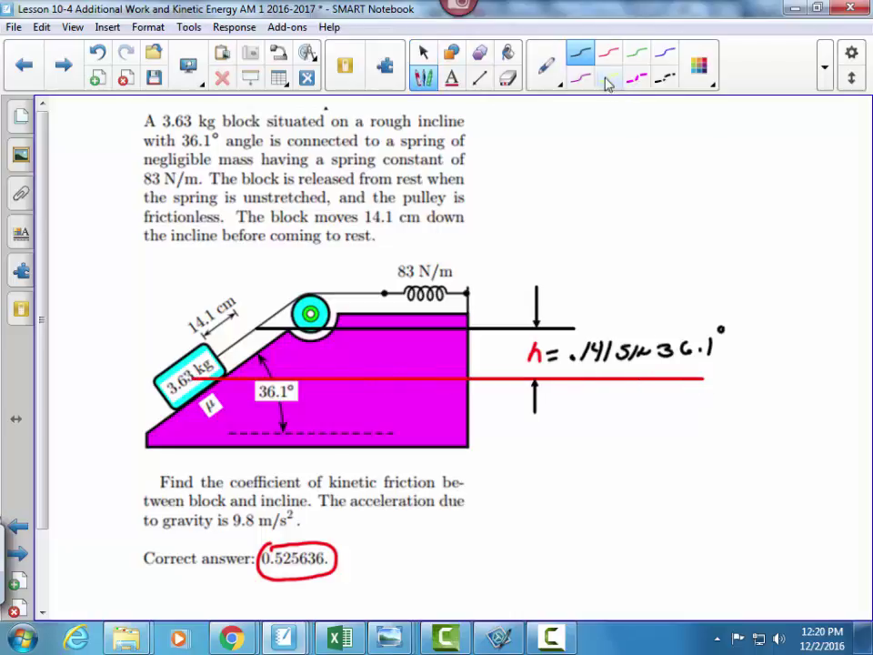
mouse_move(716, 381)
left_mouse_down()
mouse_move(732, 372)
mouse_move(744, 380)
left_mouse_up()
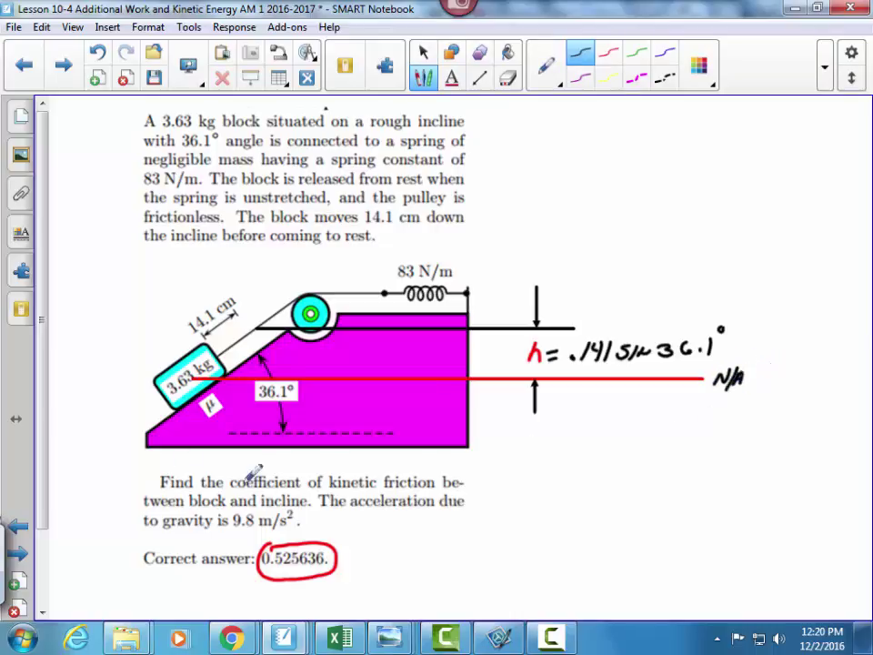
scroll(47, 438, "down", 3)
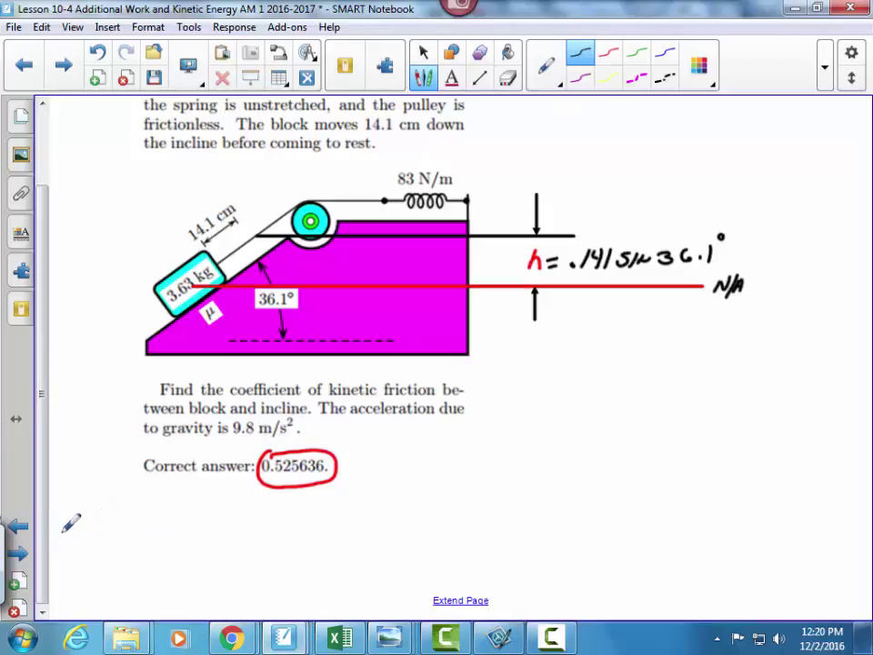
Handwrite the left side of the equation: PEg1 + PEs1 + KE1 + Wnc
mouse_move(62, 545)
left_mouse_down()
mouse_move(69, 529)
mouse_move(75, 537)
mouse_move(88, 525)
left_mouse_up()
left_click_drag(76, 535, 86, 535)
mouse_move(75, 544)
left_mouse_down()
mouse_move(88, 543)
mouse_move(96, 555)
mouse_move(100, 544)
mouse_move(108, 554)
mouse_move(148, 536)
left_mouse_up()
mouse_move(139, 527)
left_mouse_down()
mouse_move(139, 546)
mouse_move(184, 532)
left_mouse_up()
mouse_move(169, 541)
left_mouse_down()
mouse_move(202, 546)
mouse_move(193, 549)
mouse_move(213, 543)
mouse_move(212, 550)
mouse_move(255, 531)
left_mouse_up()
mouse_move(246, 523)
left_mouse_down()
mouse_move(245, 541)
mouse_move(289, 539)
left_mouse_up()
mouse_move(293, 520)
left_mouse_down()
mouse_move(291, 538)
mouse_move(308, 517)
left_mouse_up()
left_click_drag(292, 529, 307, 536)
mouse_move(312, 530)
left_mouse_down()
mouse_move(312, 541)
mouse_move(365, 527)
left_mouse_up()
mouse_move(353, 516)
left_mouse_down()
mouse_move(352, 538)
mouse_move(391, 528)
mouse_move(405, 512)
mouse_move(405, 538)
mouse_move(419, 525)
mouse_move(434, 538)
mouse_move(464, 518)
mouse_move(465, 530)
mouse_move(514, 526)
mouse_move(532, 510)
left_mouse_up()
Complete the right side of the equation: = PEg2 + PEs2 + KE2
mouse_move(516, 519)
left_mouse_down()
mouse_move(551, 535)
mouse_move(546, 544)
mouse_move(611, 519)
left_mouse_up()
mouse_move(626, 511)
left_mouse_down()
mouse_move(656, 539)
mouse_move(675, 532)
mouse_move(674, 541)
mouse_move(706, 526)
mouse_move(731, 527)
mouse_move(746, 505)
mouse_move(775, 507)
left_mouse_up()
left_click_drag(760, 520, 787, 533)
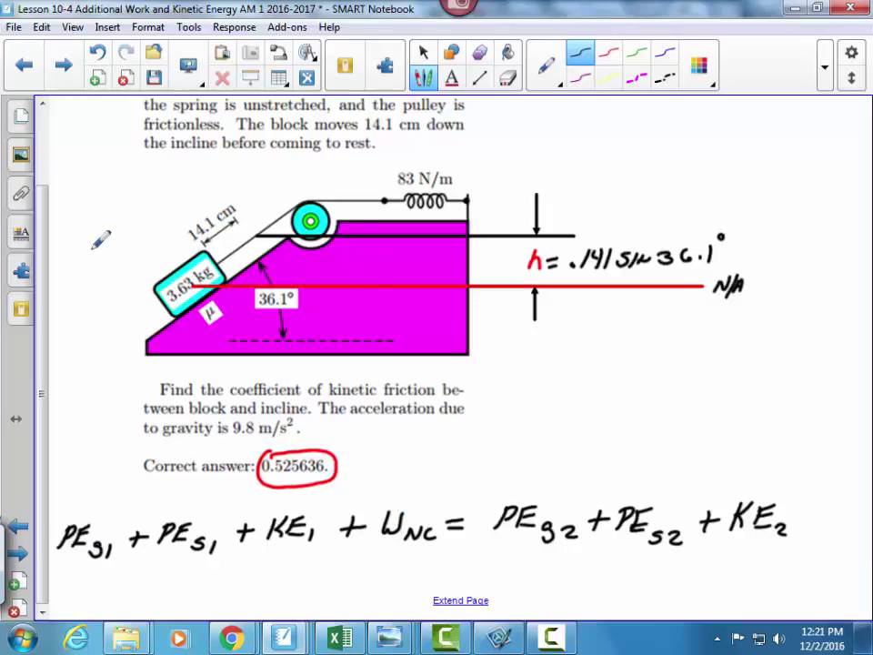
scroll(49, 224, "up", 2)
With red ink, underline the word 'rest' twice in the problem statement
scroll(53, 188, "up", 1)
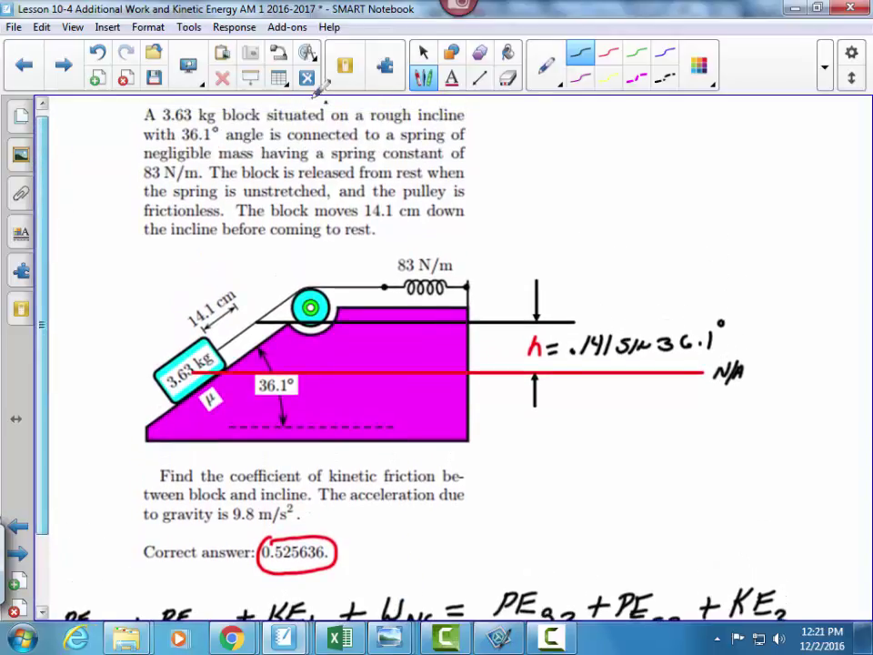
left_click(608, 52)
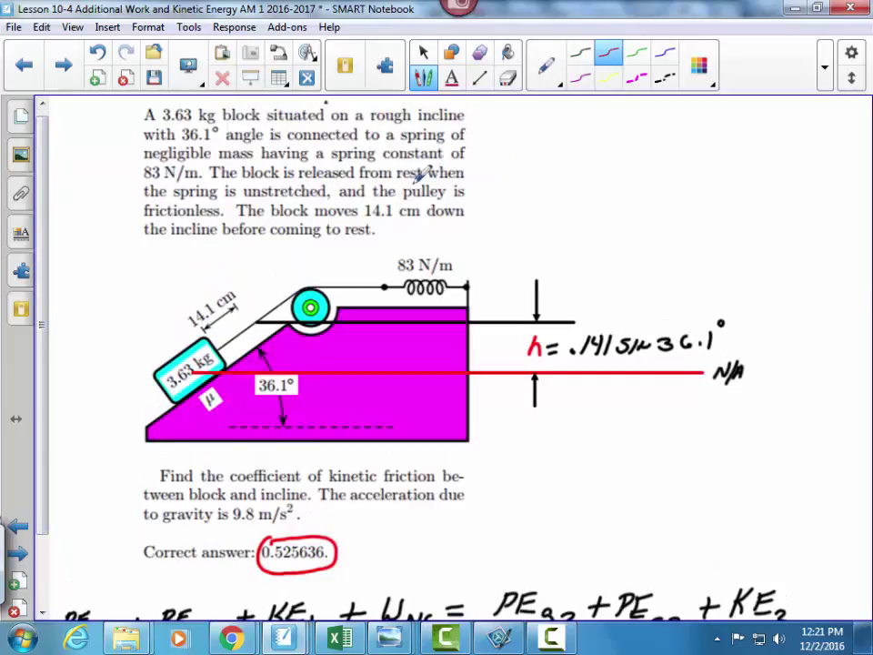
left_click_drag(393, 182, 423, 181)
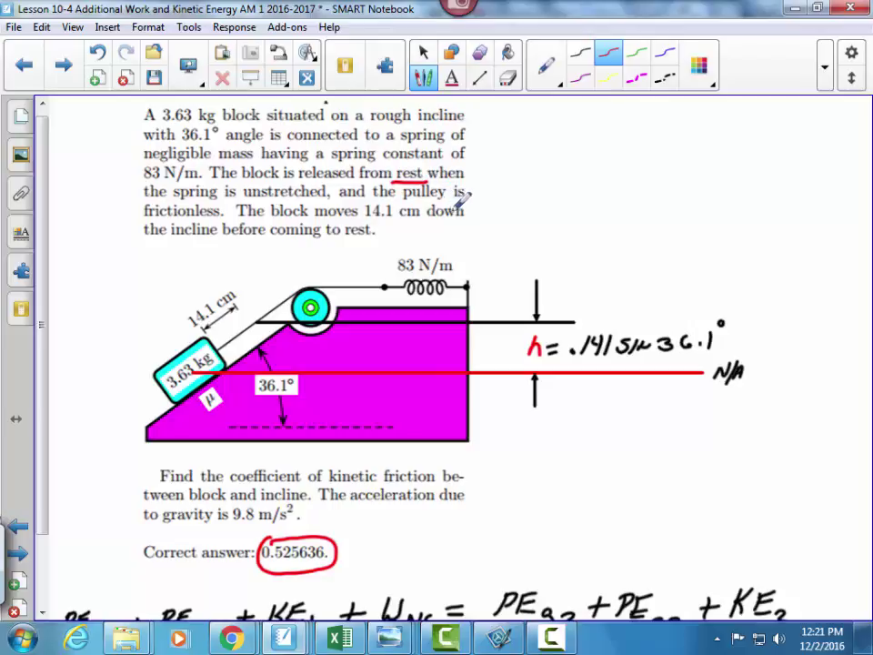
left_click_drag(343, 237, 374, 237)
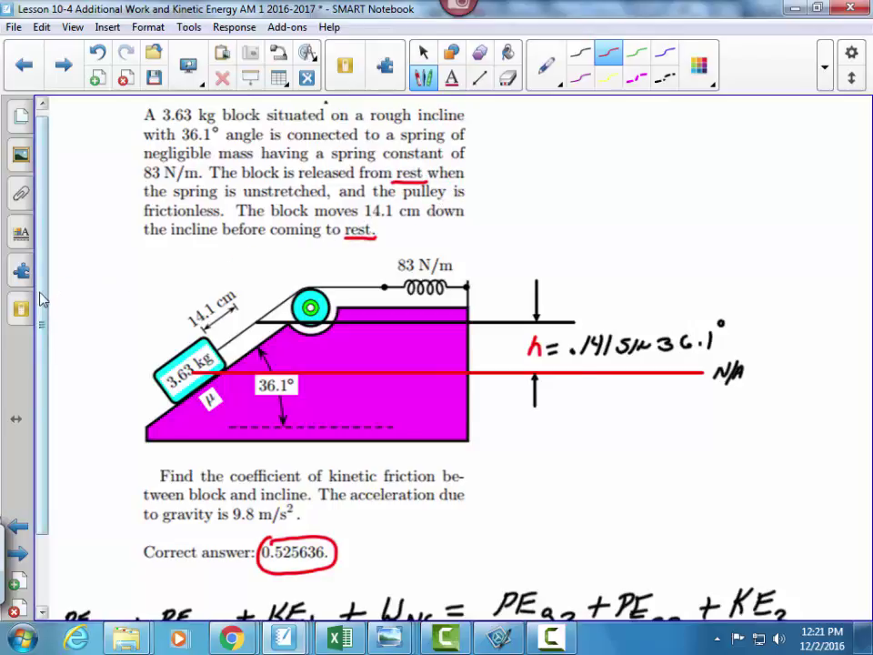
scroll(38, 302, "down", 2)
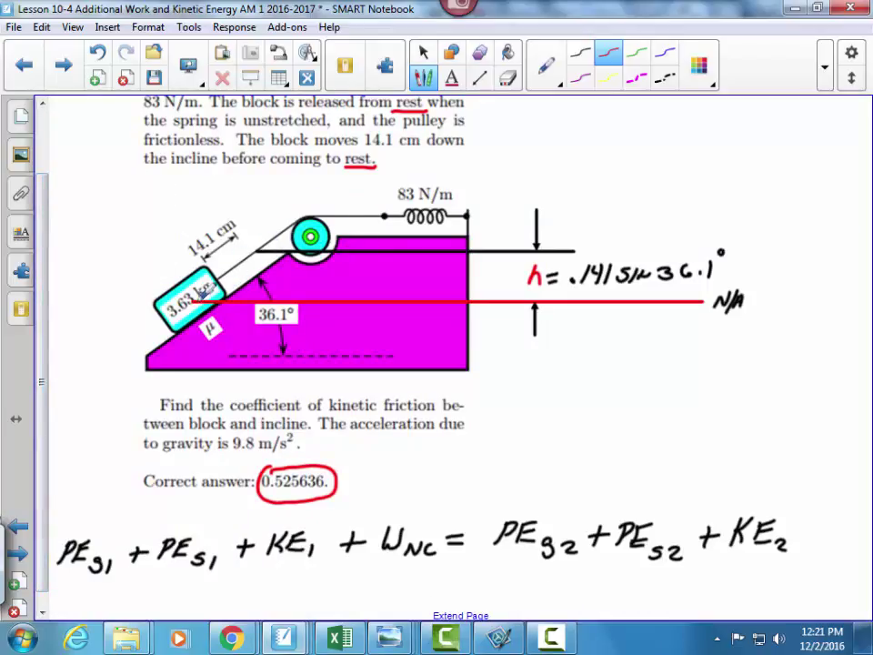
scroll(34, 243, "down", 1)
Cross out KE1 and KE2 as zero and label the lines positions 1 and 2
left_click(613, 63)
mouse_move(276, 556)
left_mouse_down()
mouse_move(321, 498)
mouse_move(311, 506)
mouse_move(347, 491)
left_mouse_up()
mouse_move(731, 543)
left_mouse_down()
mouse_move(778, 487)
mouse_move(769, 493)
mouse_move(780, 499)
mouse_move(782, 470)
left_mouse_up()
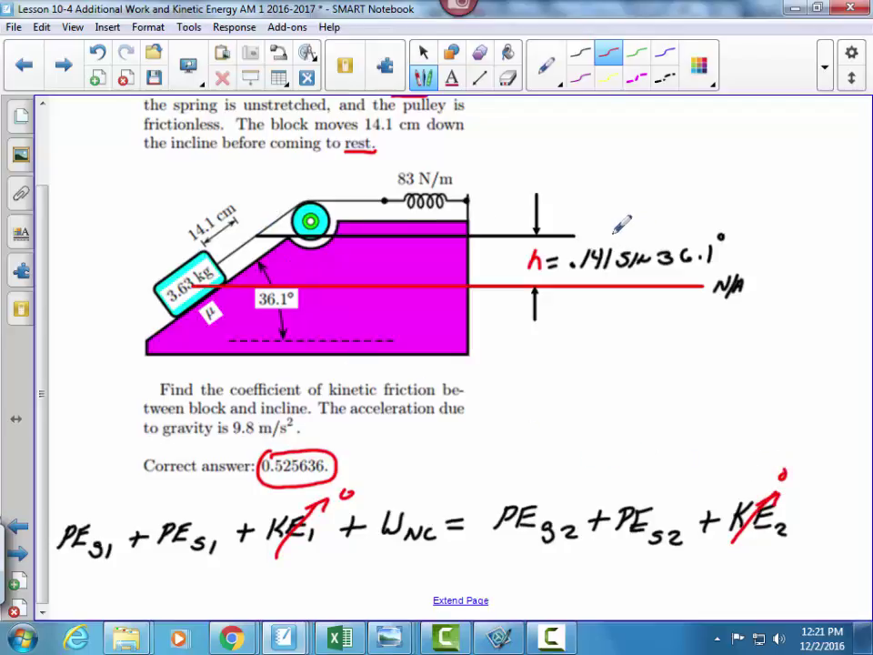
left_click_drag(609, 214, 606, 216)
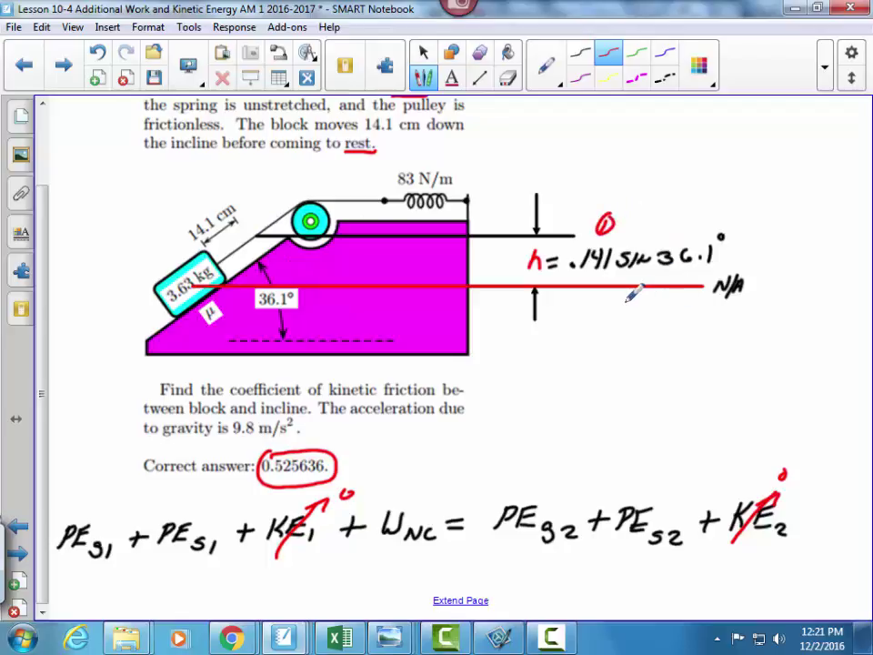
mouse_move(625, 300)
left_mouse_down()
mouse_move(640, 313)
mouse_move(626, 294)
left_mouse_up()
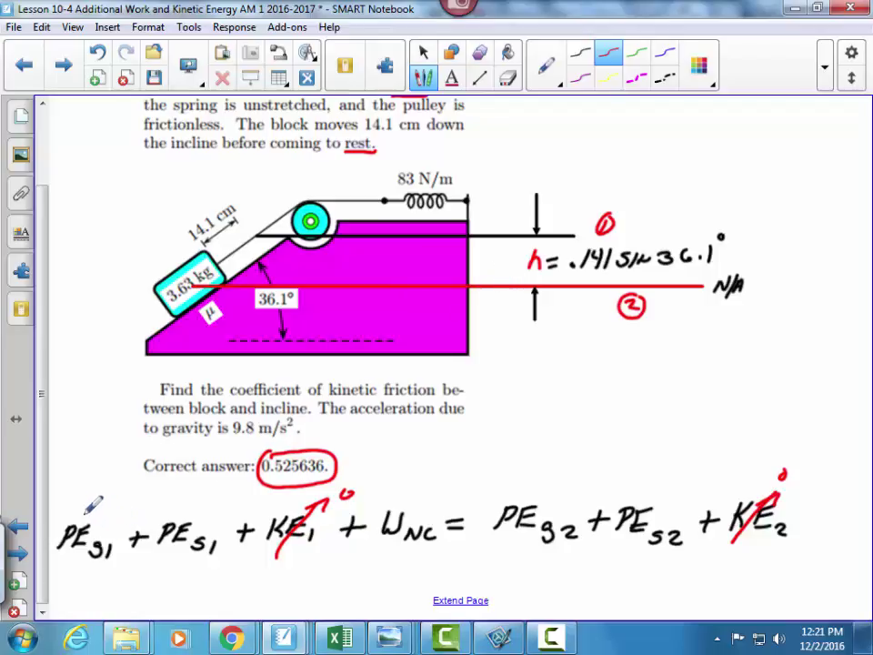
Tick PEg1 as nonzero and cross out PEs1 and PEg2 as zero
left_click_drag(83, 512, 95, 506)
left_click_drag(168, 546, 202, 508)
left_click_drag(212, 495, 211, 496)
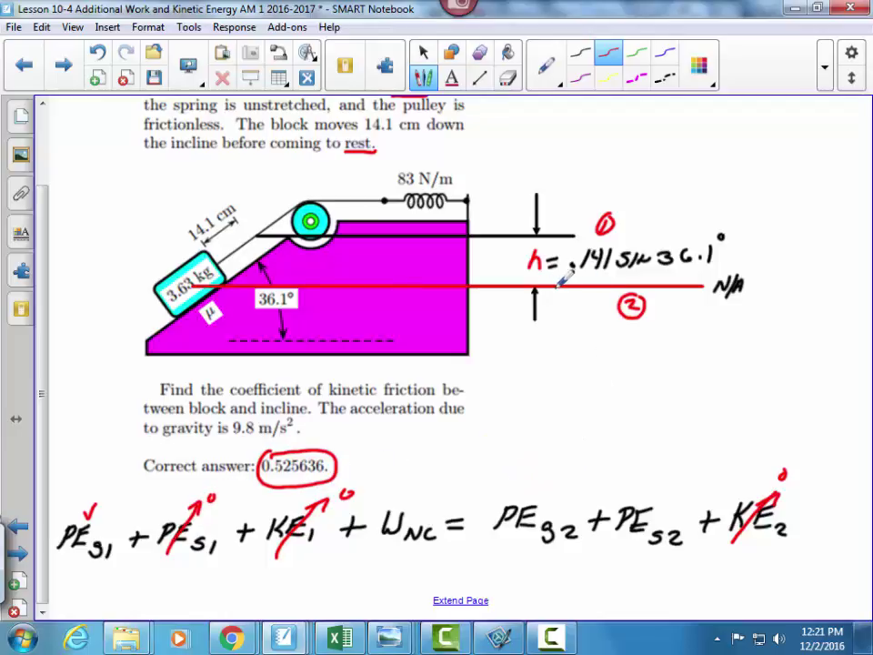
left_click_drag(509, 544, 555, 484)
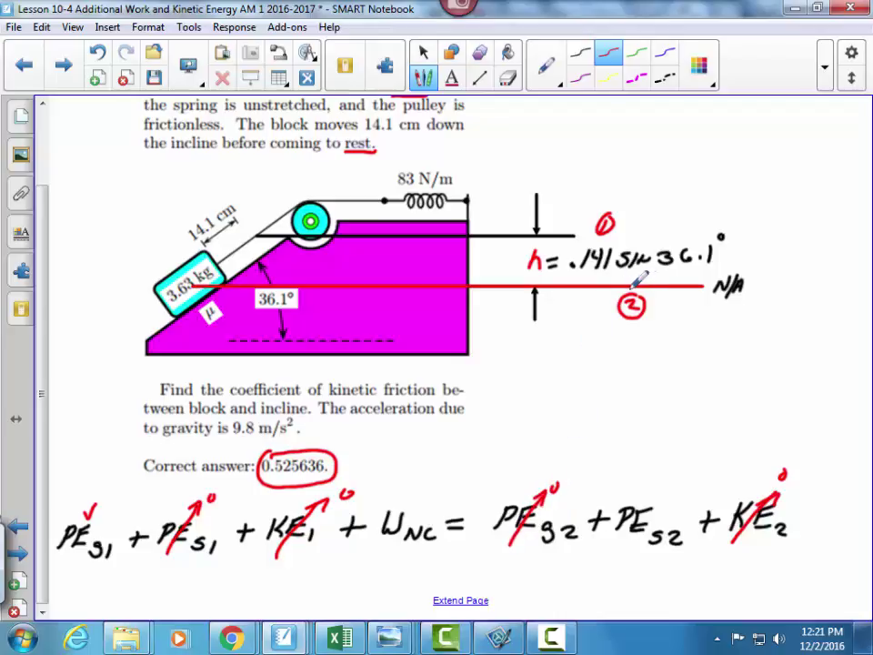